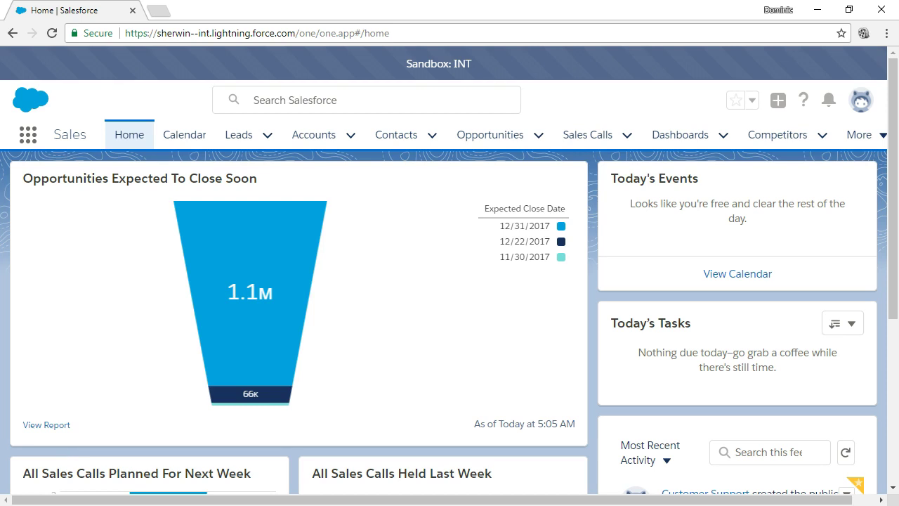
Review the Chatter feed and its search and sort options on the Home page.
scroll(682, 426, "down", 3)
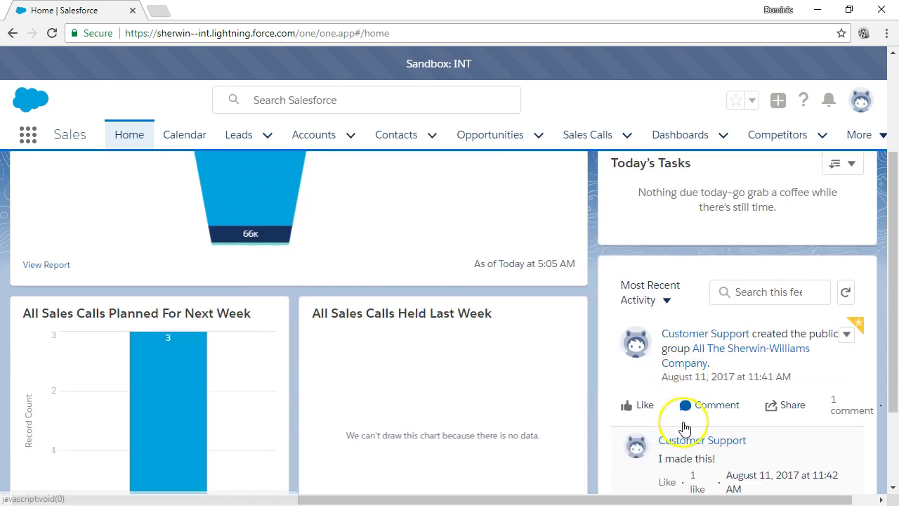
scroll(685, 426, "down", 1)
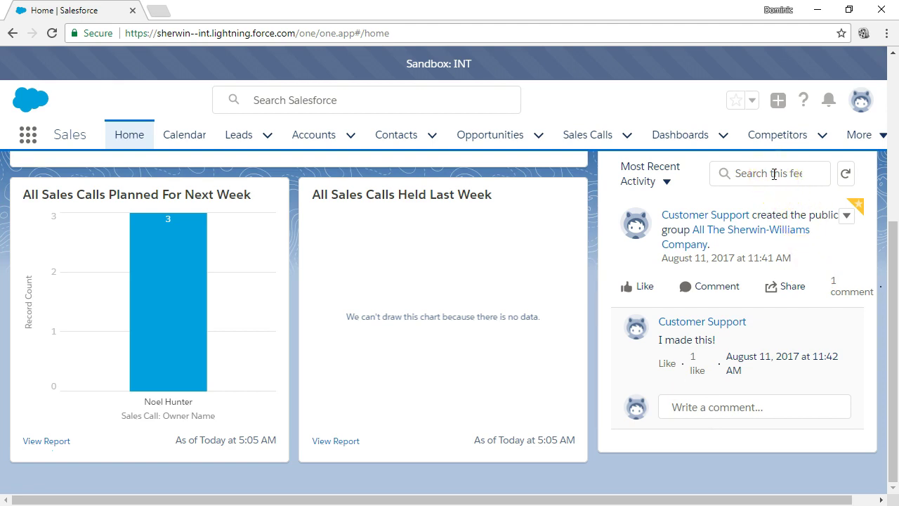
left_click(742, 182)
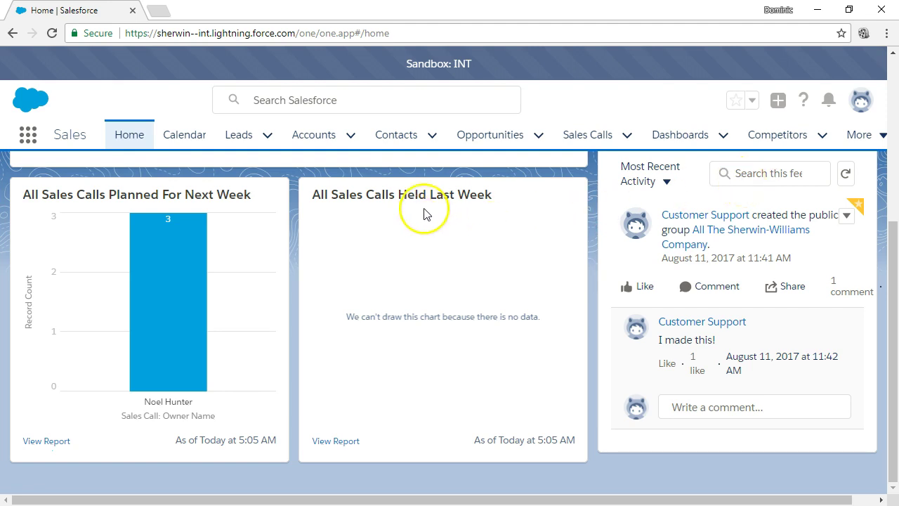
Open Chatter and view the posts in the What I Follow feed.
left_click(882, 137)
left_click(865, 164)
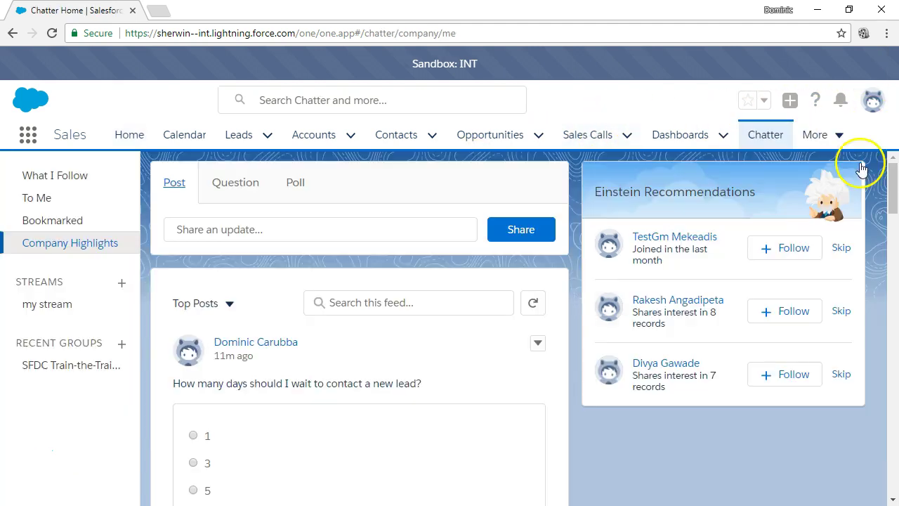
left_click(56, 180)
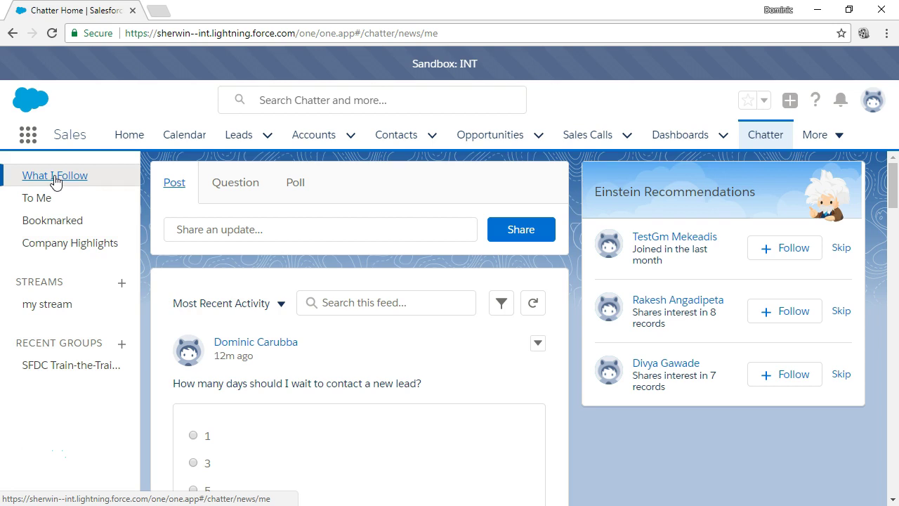
scroll(281, 250, "down", 5)
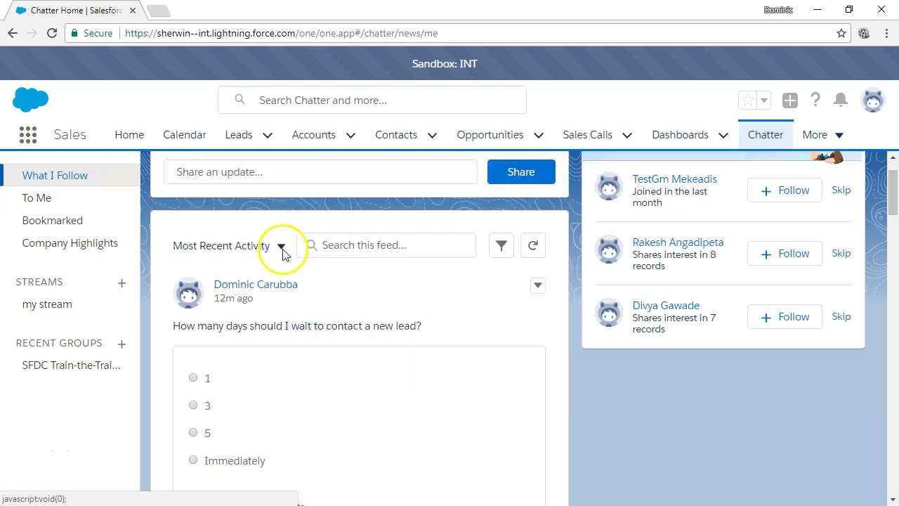
Open the To Me feed and bring up the Question and Poll composers.
left_click(36, 197)
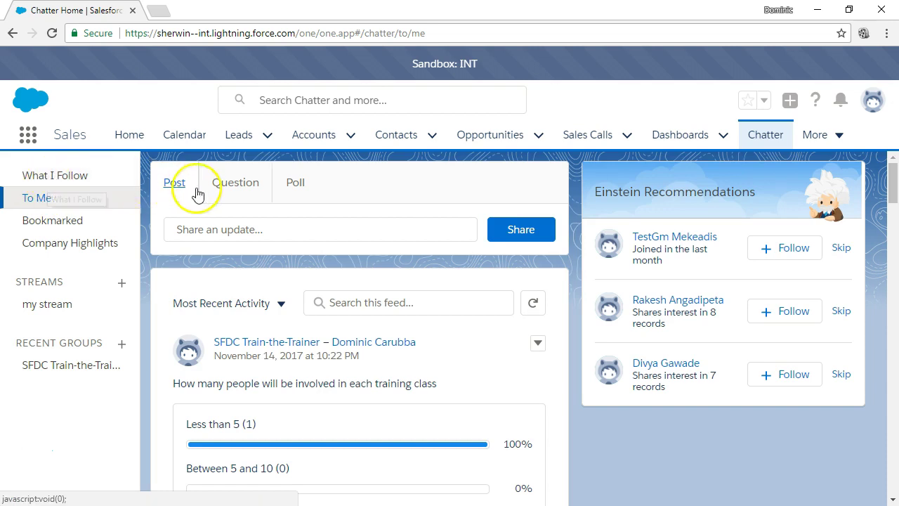
left_click(235, 191)
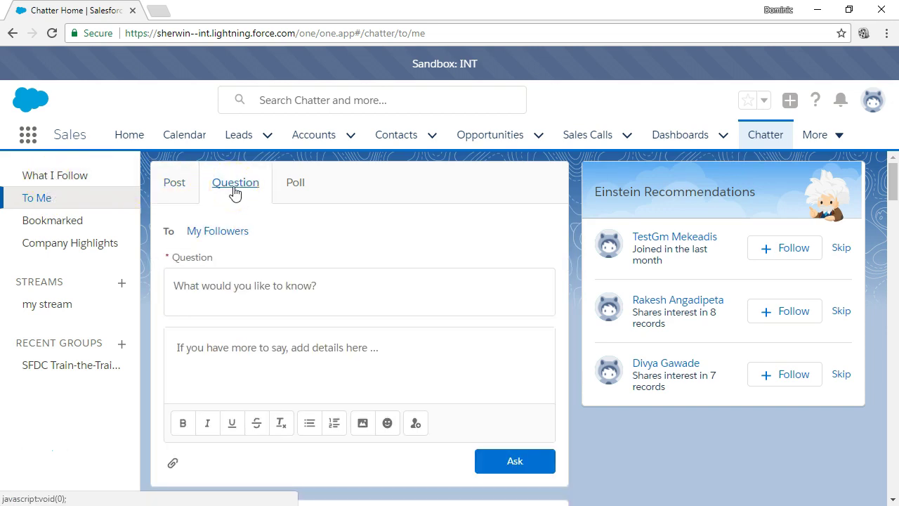
left_click(293, 189)
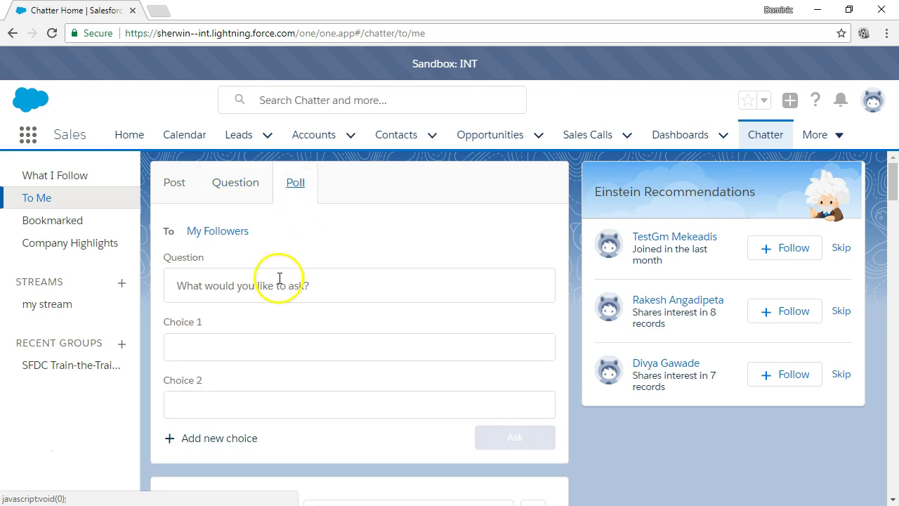
Examine the training class poll in the To Me feed, reload the feed, and preview the post author's card.
scroll(278, 281, "down", 4)
scroll(278, 282, "down", 2)
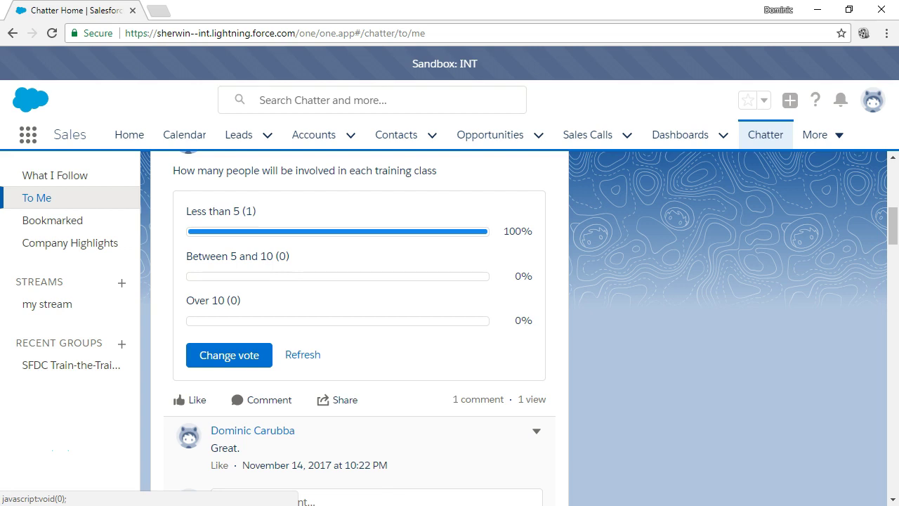
left_click(37, 198)
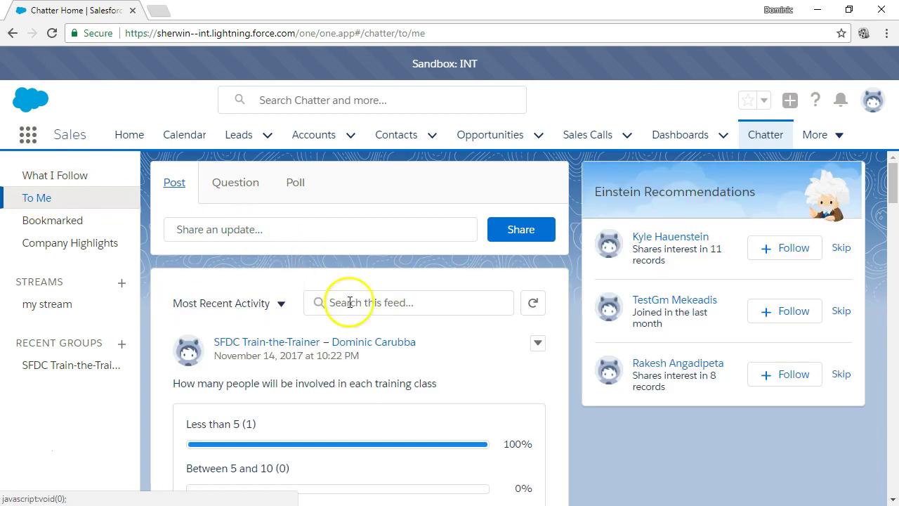
mouse_move(370, 350)
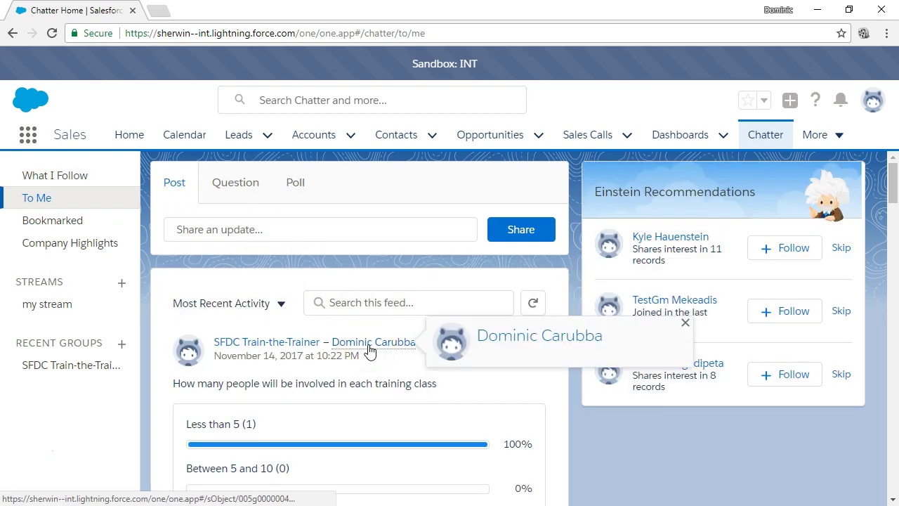
View the Bookmarked feed with the options of its bookmarked post, and browse the Company Highlights feed.
left_click(68, 226)
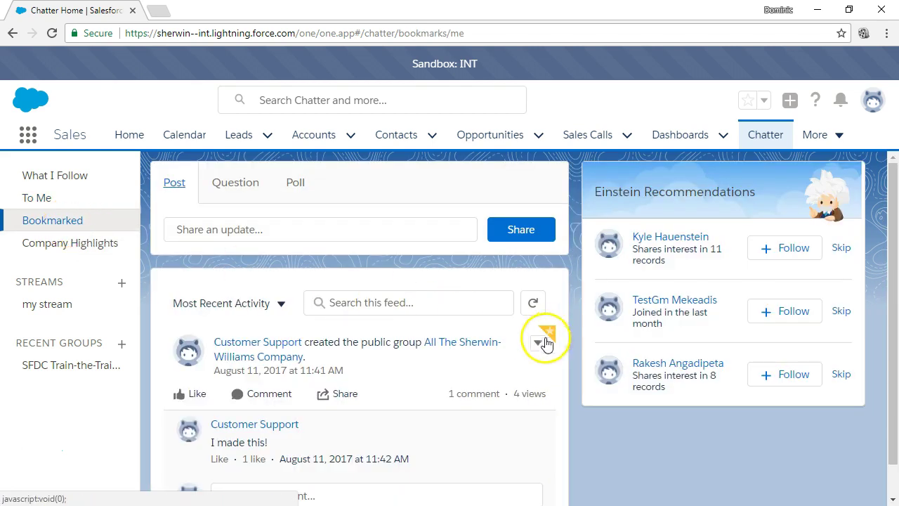
left_click(538, 345)
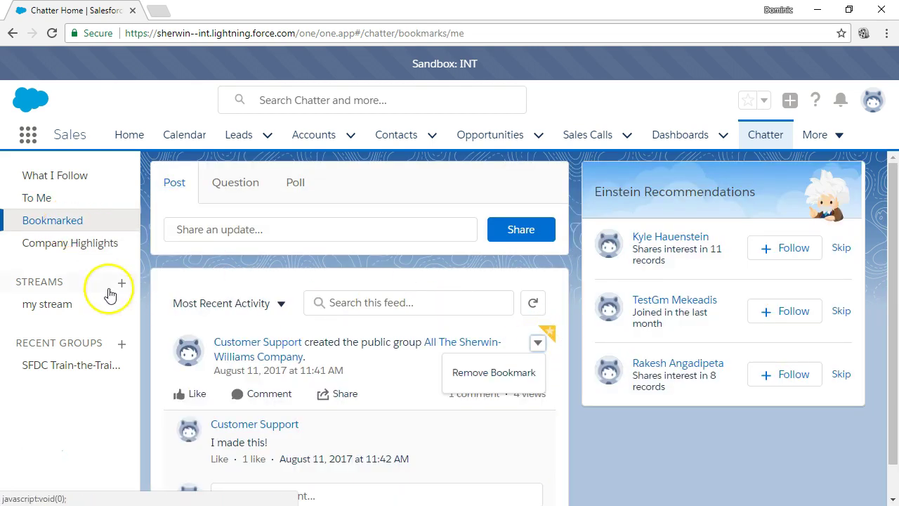
left_click(79, 251)
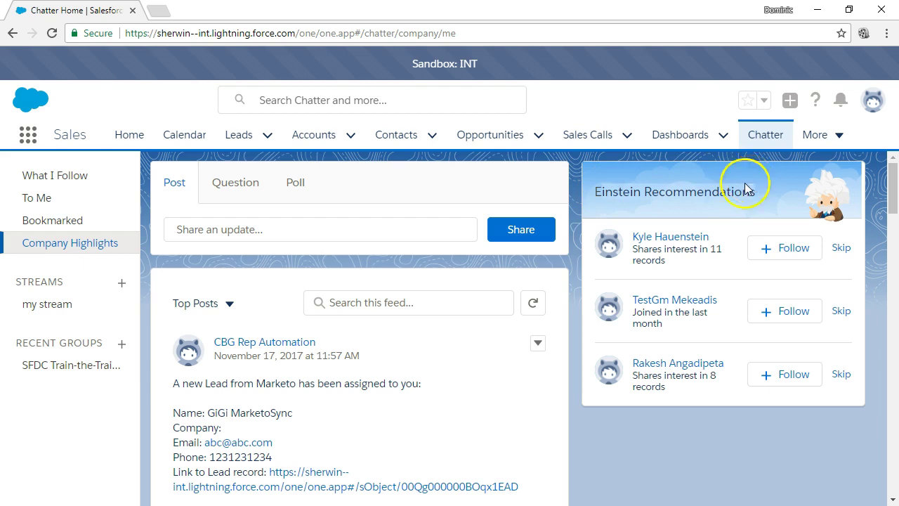
scroll(468, 344, "down", 3)
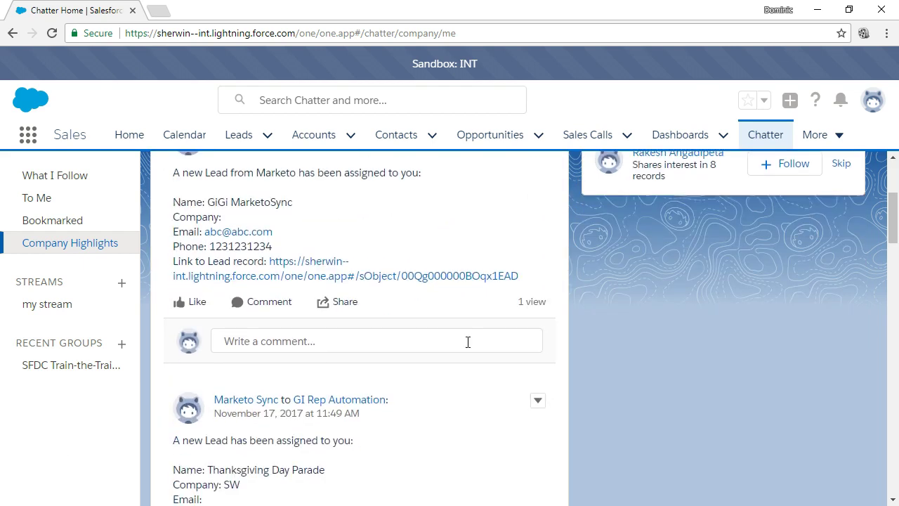
scroll(467, 342, "down", 2)
View the list of Chatter streams, and the recently viewed groups with the SFDC Train-the-Trainer group's preview.
left_click(40, 302)
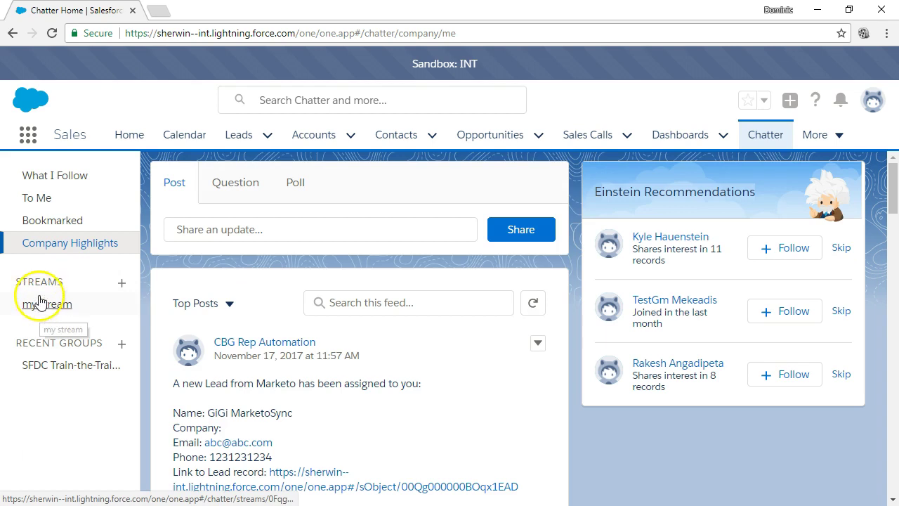
left_click(40, 288)
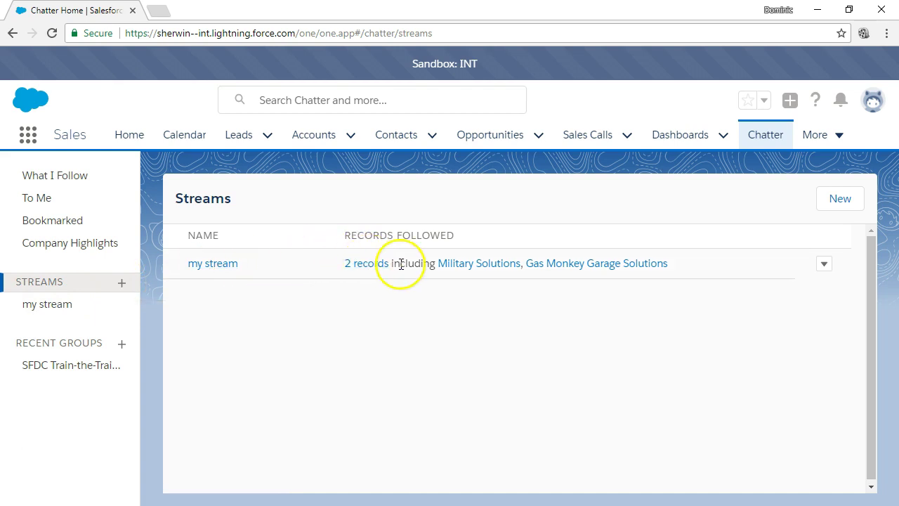
left_click(65, 349)
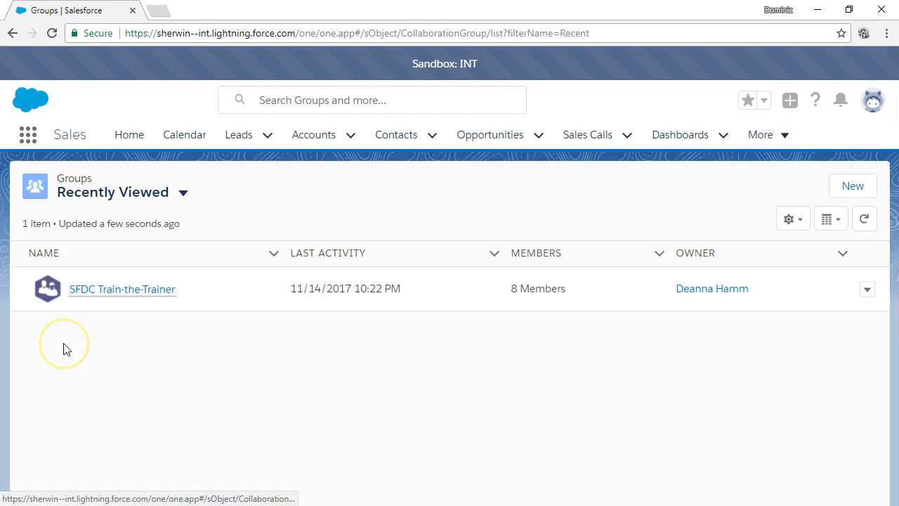
mouse_move(103, 298)
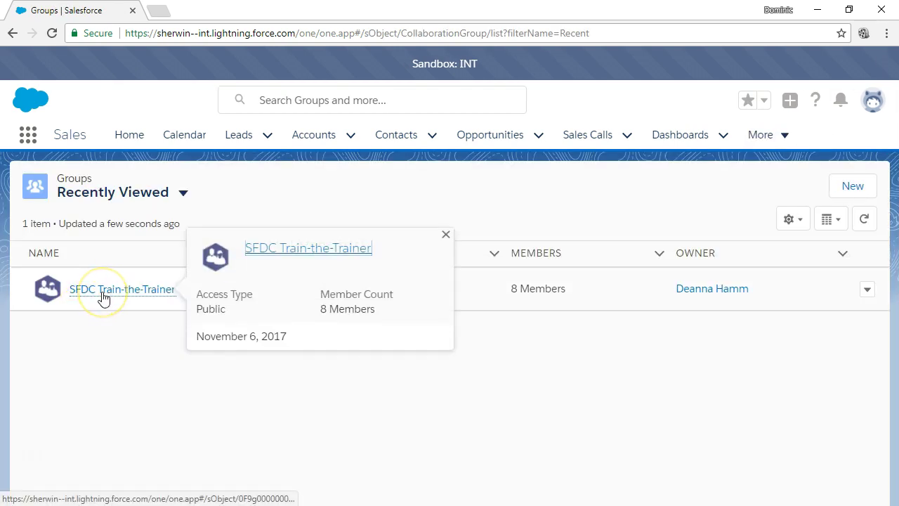
left_click(61, 445)
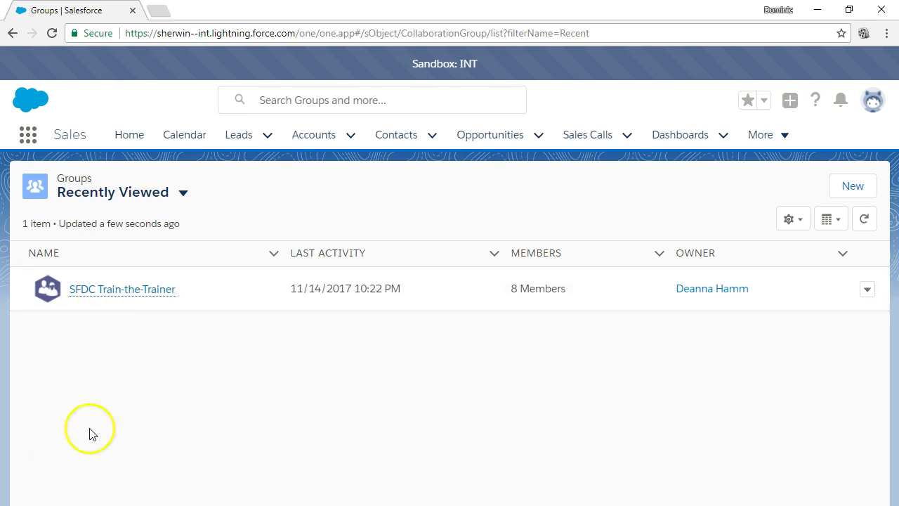
Check the list of notifications, and close it.
left_click(841, 102)
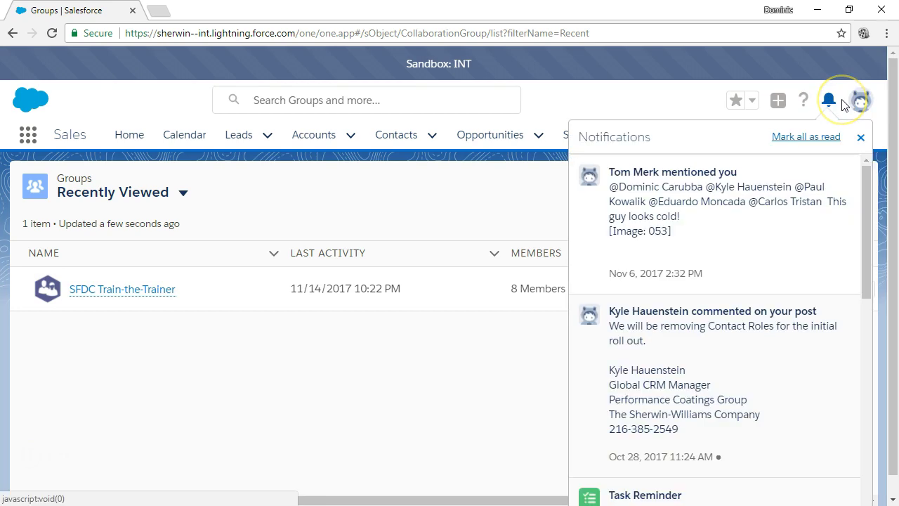
left_click_drag(866, 188, 867, 161)
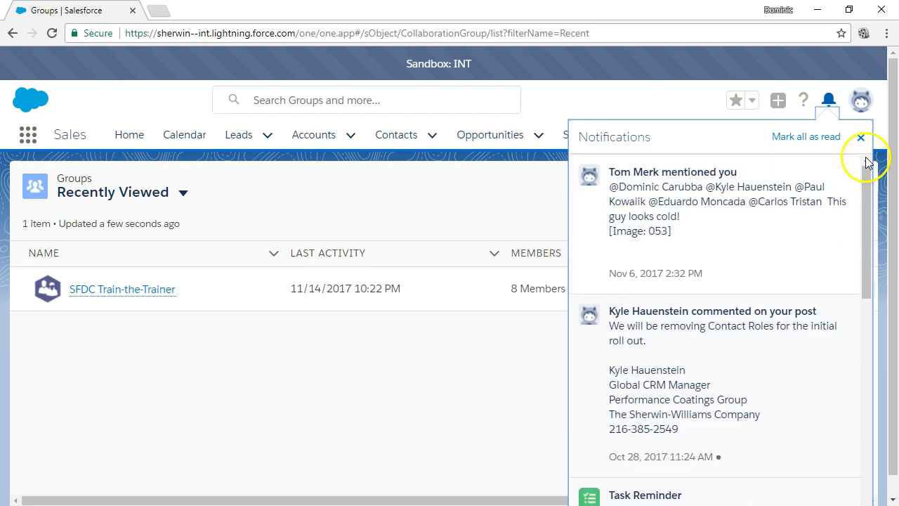
left_click(829, 101)
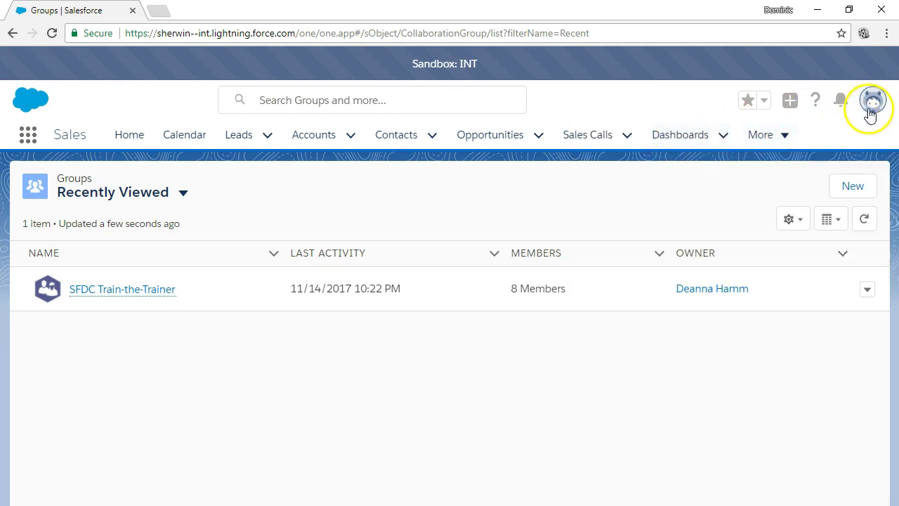
Open the signed-in user's own profile and examine its details, files, groups, followers and feed.
left_click(872, 105)
left_click(717, 144)
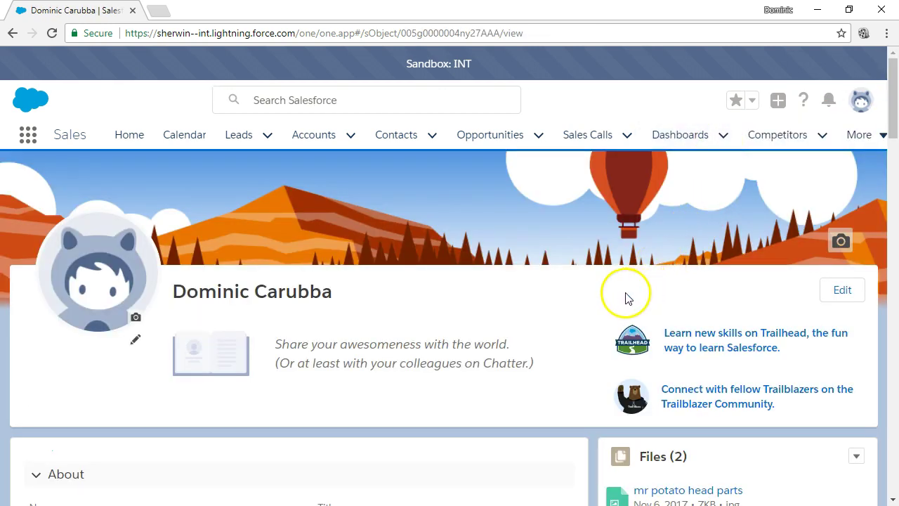
scroll(624, 295, "down", 2)
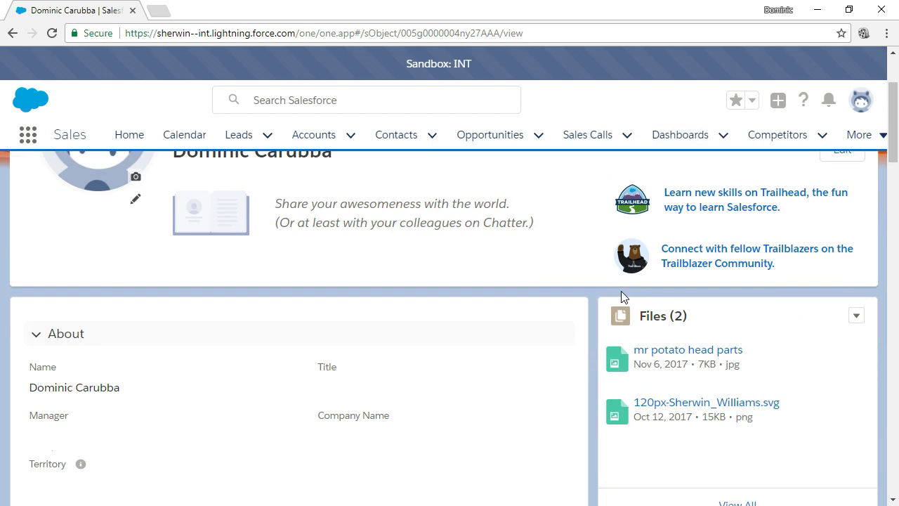
scroll(620, 290, "down", 3)
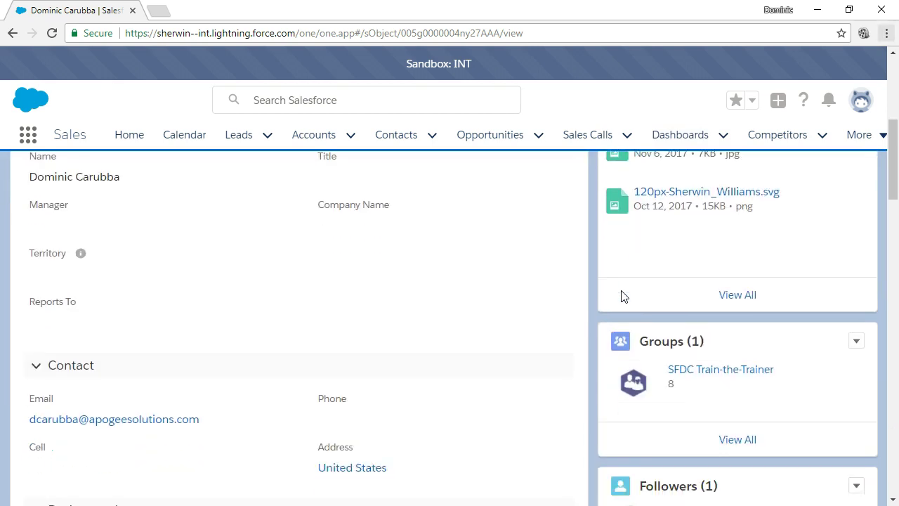
scroll(621, 291, "down", 2)
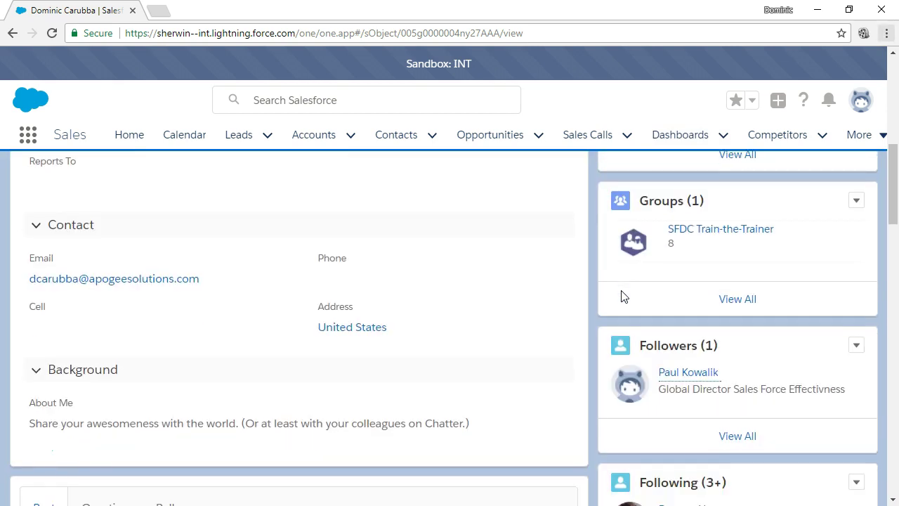
scroll(621, 290, "down", 3)
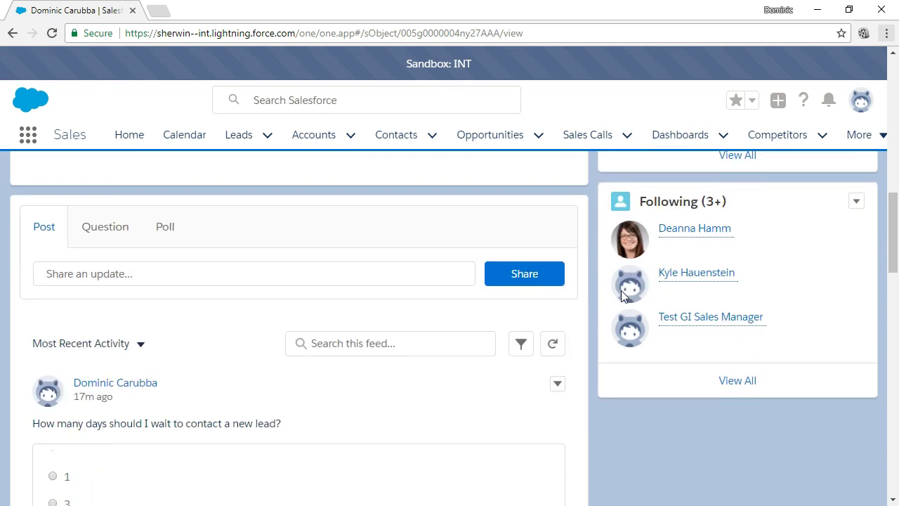
scroll(621, 290, "up", 5)
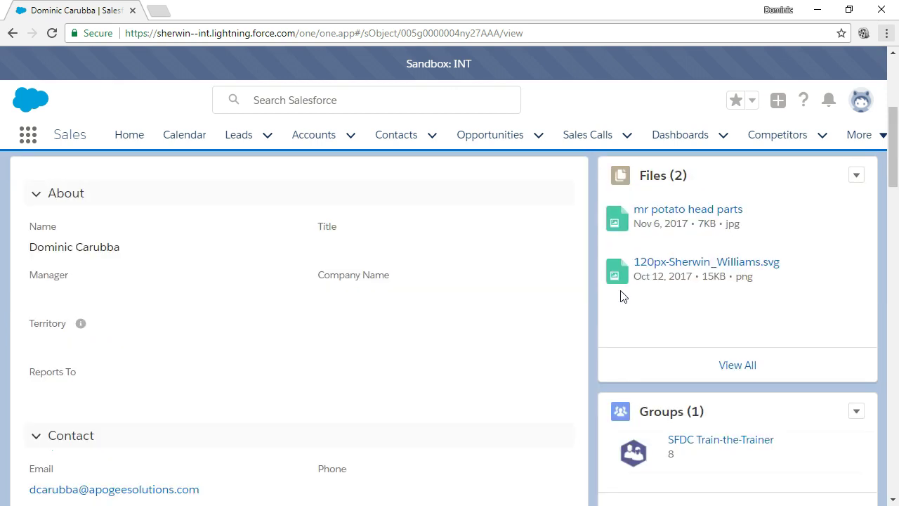
scroll(621, 296, "up", 1)
Open the Gas Monkey Garage Solutions account and read through the posts in its Chatter feed.
left_click(351, 135)
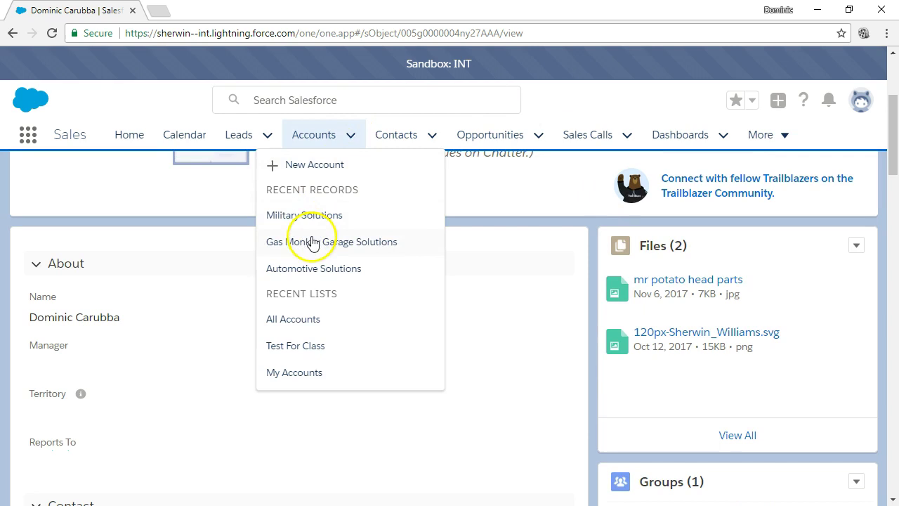
left_click(309, 242)
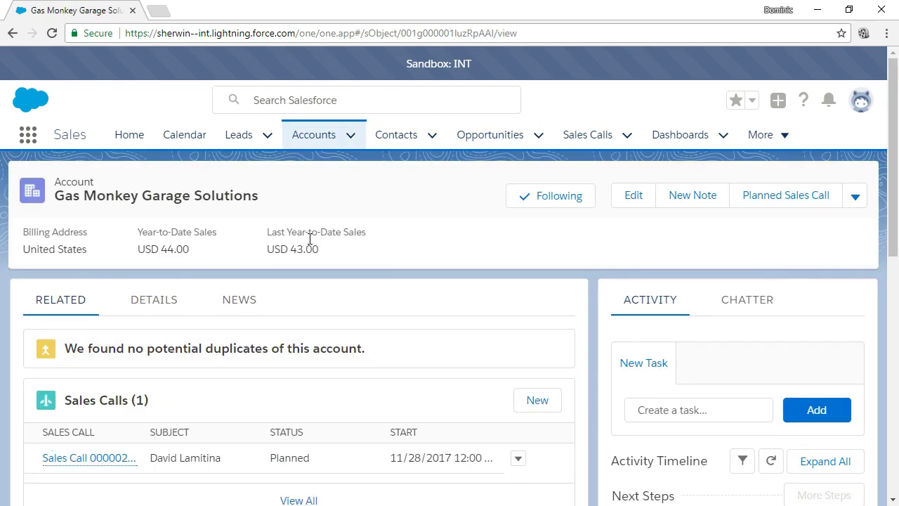
left_click(743, 303)
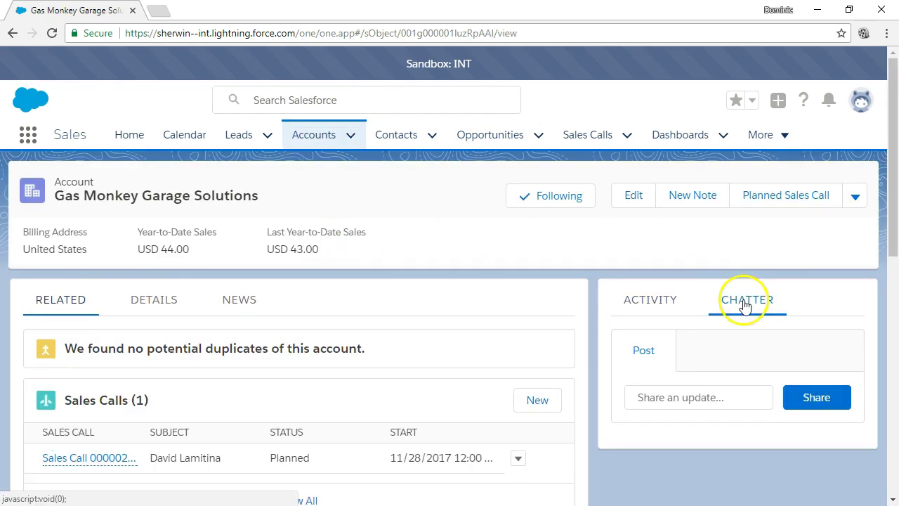
scroll(744, 310, "down", 3)
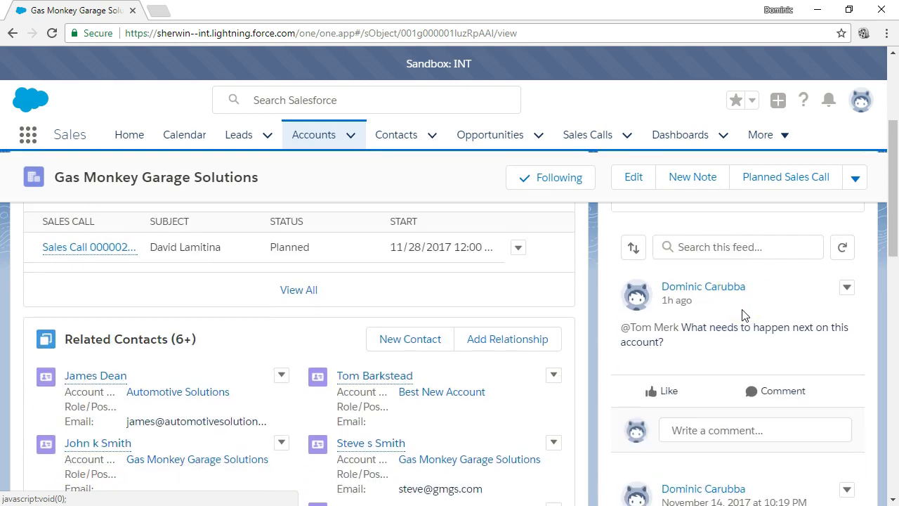
scroll(743, 314, "down", 3)
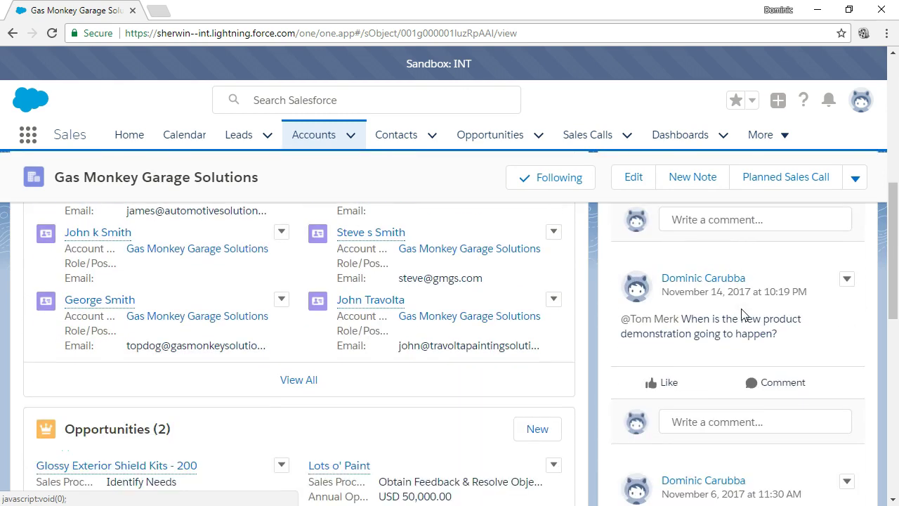
Read through the older posts and comments in the Gas Monkey Garage Solutions account's Chatter feed.
scroll(743, 314, "down", 3)
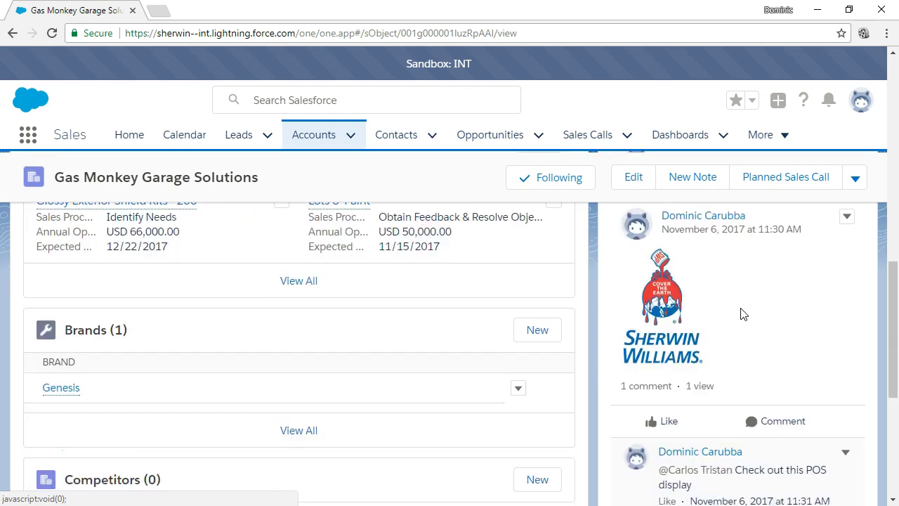
scroll(743, 314, "down", 2)
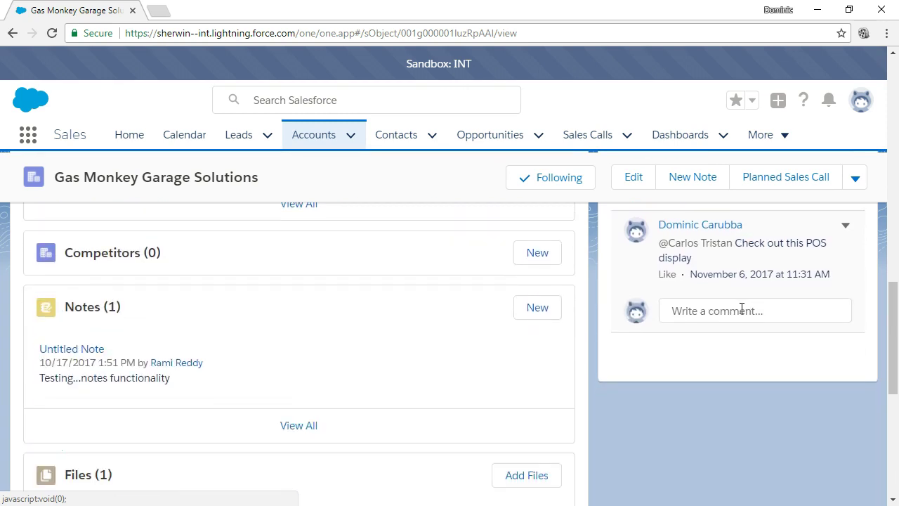
scroll(742, 309, "up", 3)
scroll(741, 308, "up", 6)
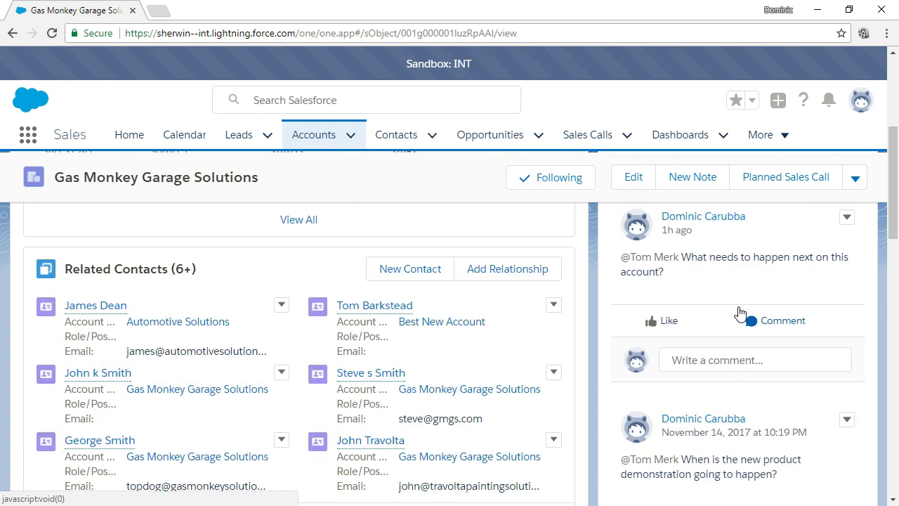
scroll(740, 314, "up", 4)
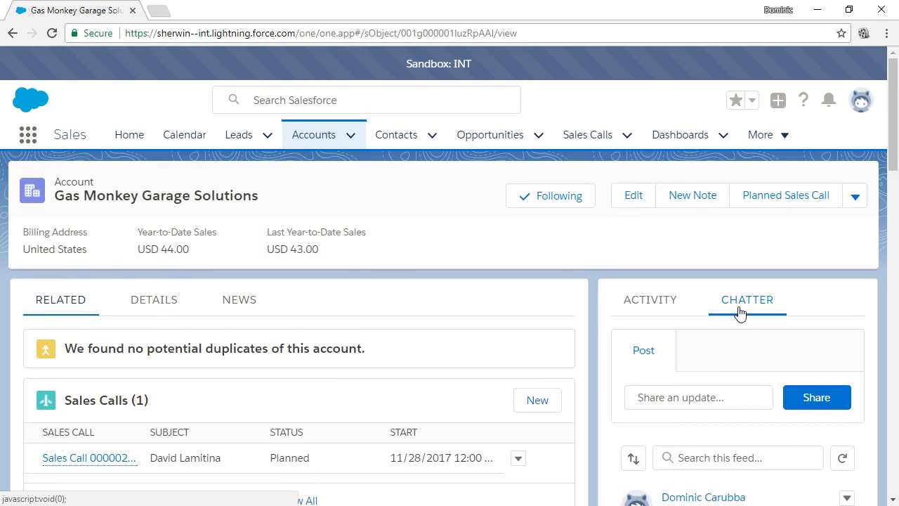
scroll(740, 314, "down", 4)
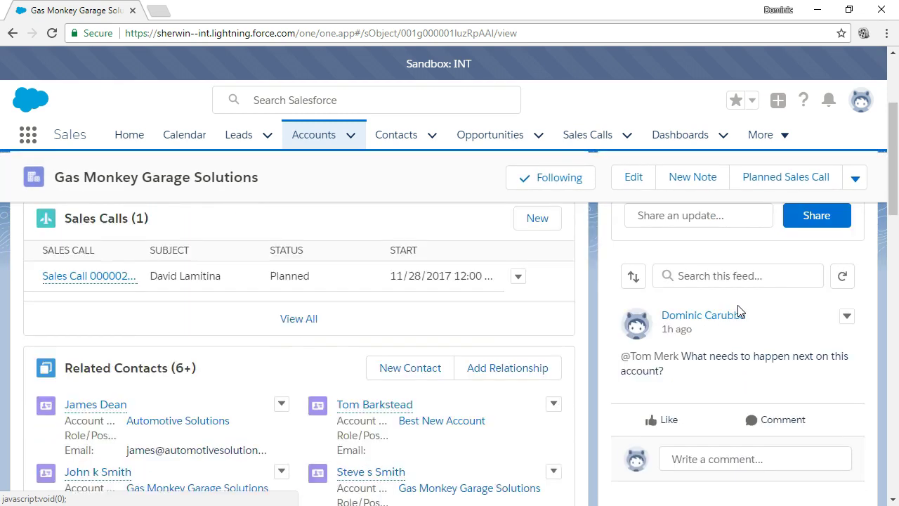
scroll(740, 312, "up", 1)
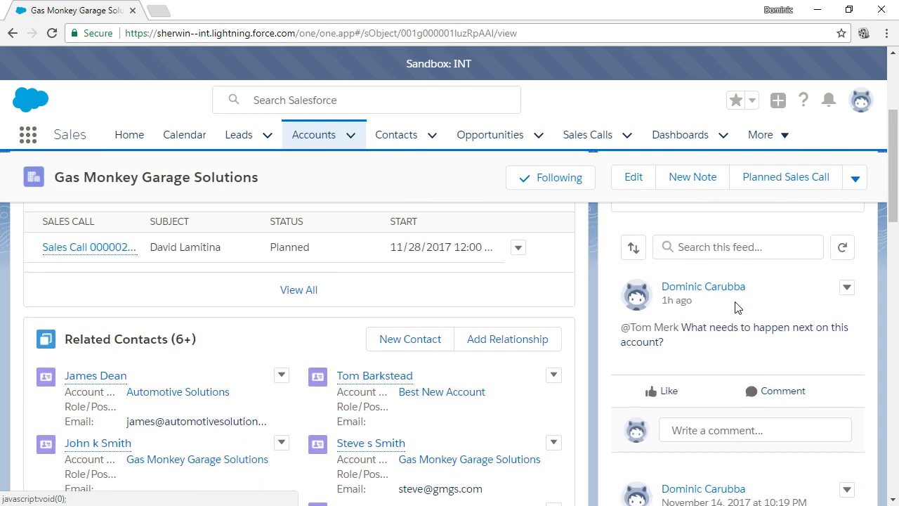
Start a Chatter post on the Gas Monkey Garage Solutions account that mentions the SFDC Train-the-Trainer group.
scroll(739, 311, "up", 3)
left_click(658, 396)
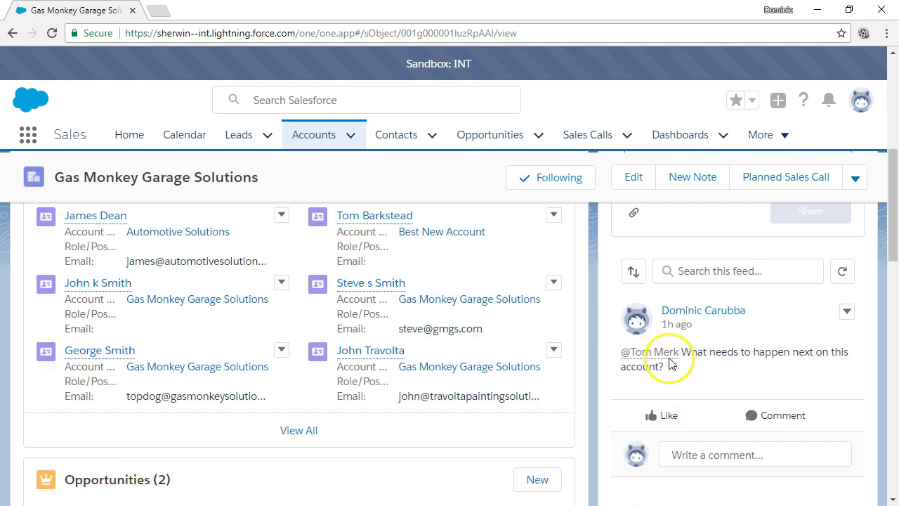
scroll(668, 307, "up", 2)
scroll(671, 318, "up", 2)
type("@sfdc")
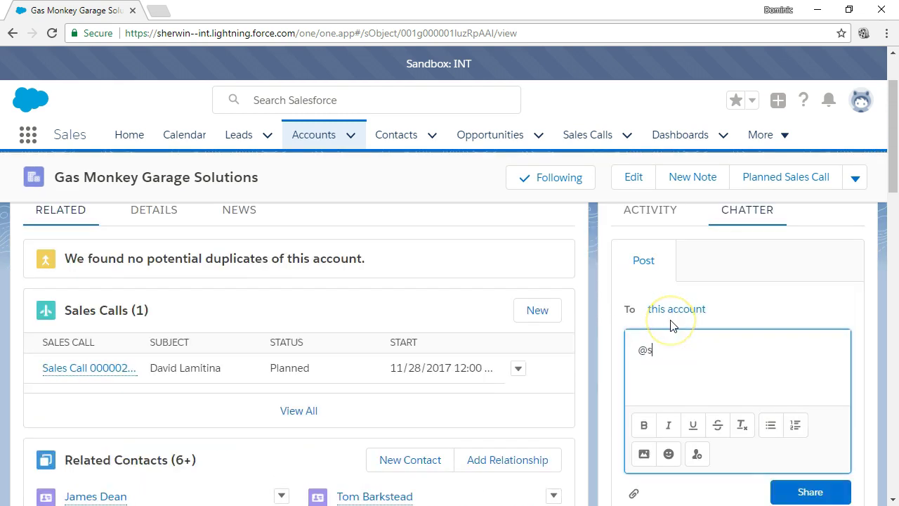
left_click(728, 381)
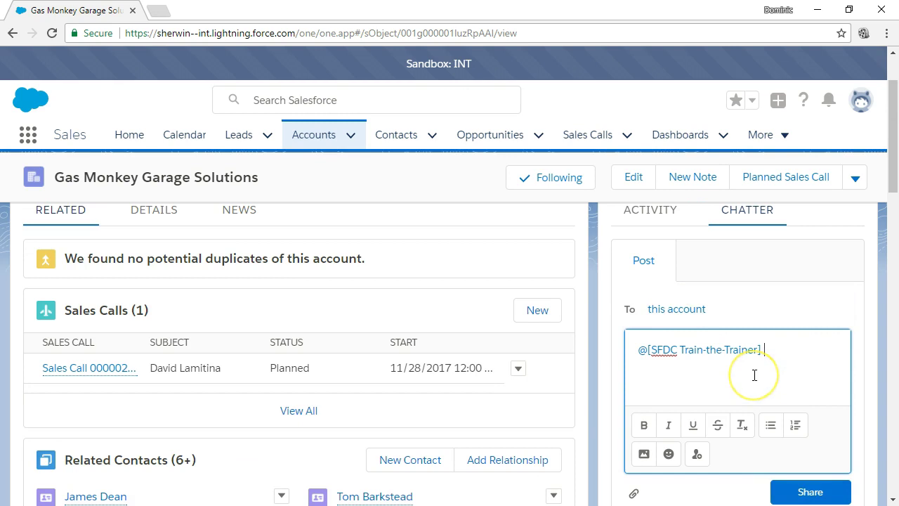
Add the message "Look this record up on Dunn & Bradstreet." after the group mention and share the post.
type("Look this recor")
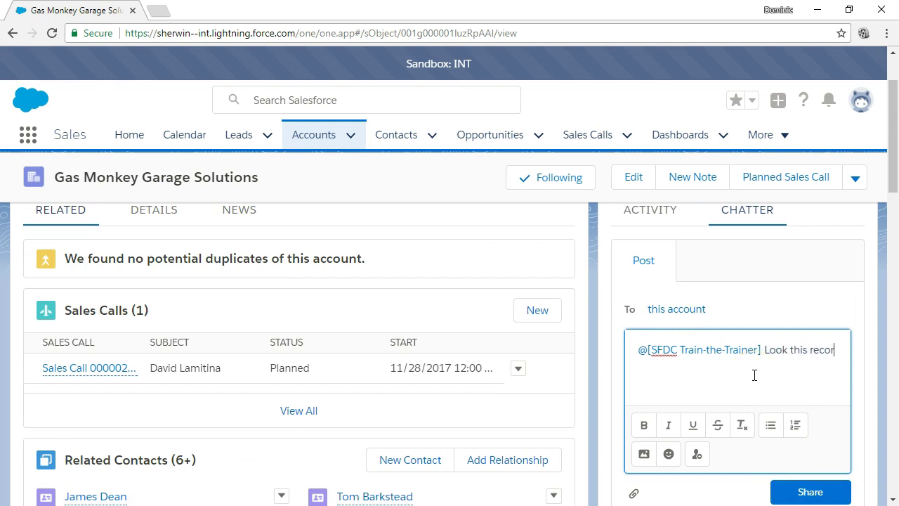
type("d up on Dunn & Brad")
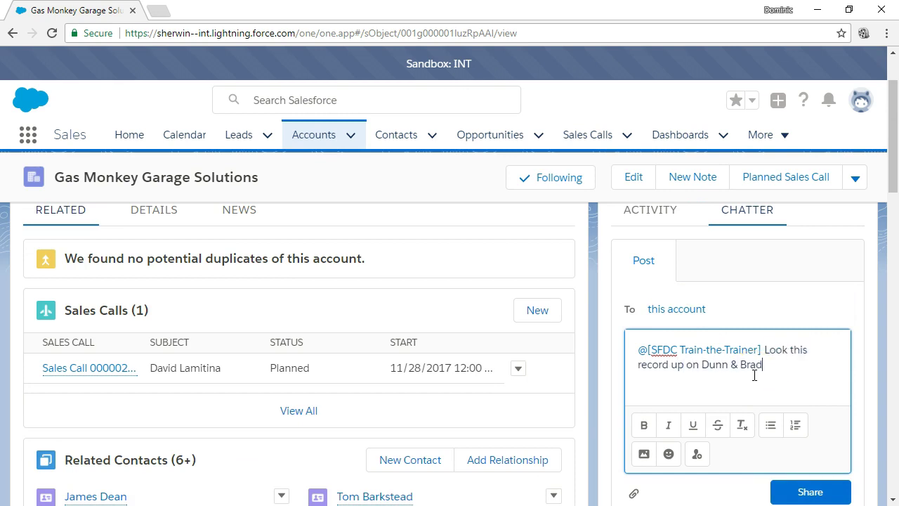
type("street.")
left_click(811, 490)
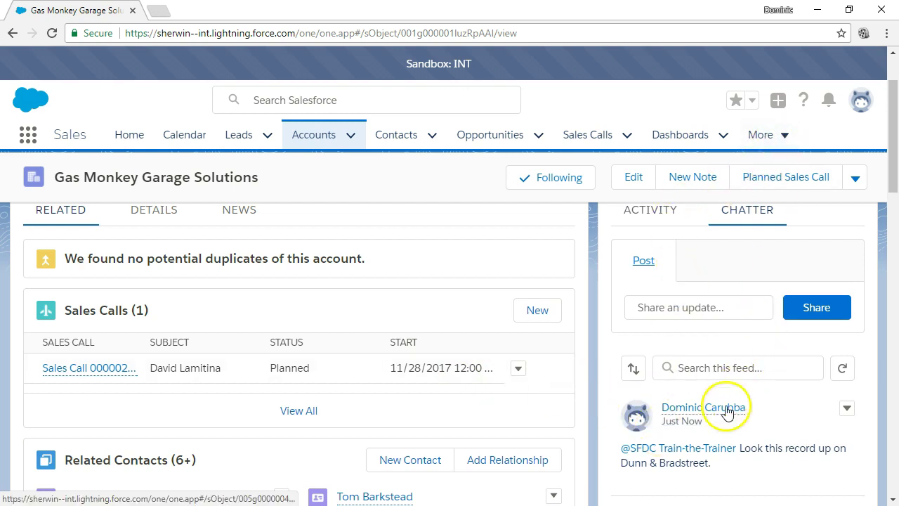
Open the SFDC Train-the-Trainer group from the post's mention and check the shared post in the group's feed.
left_click(697, 447)
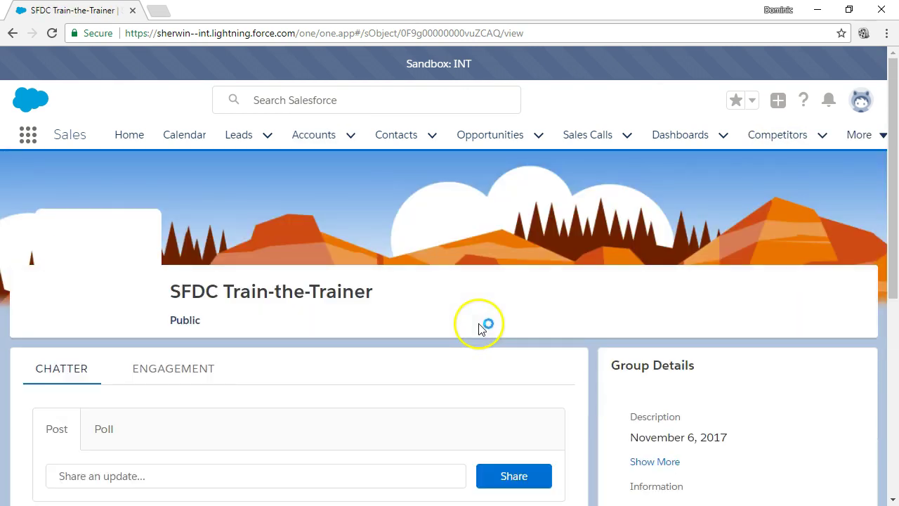
scroll(354, 360, "down", 2)
scroll(353, 361, "down", 2)
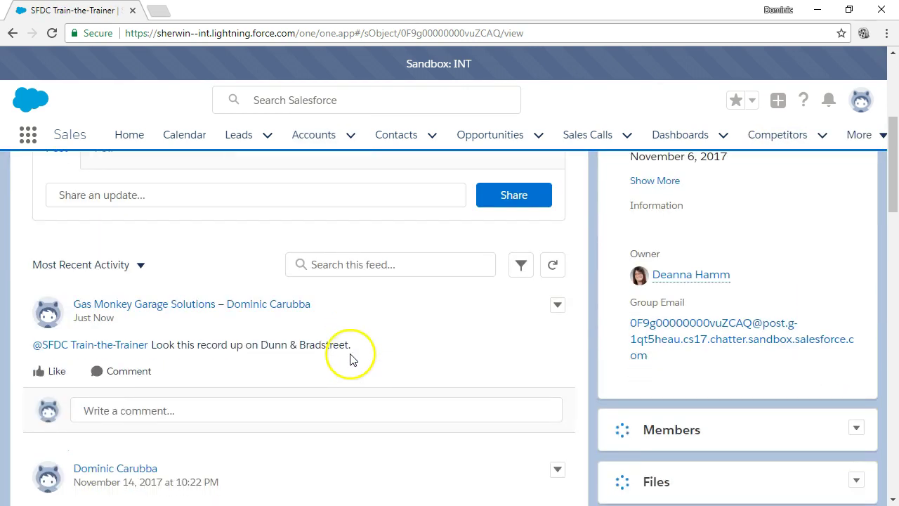
left_click_drag(208, 344, 357, 359)
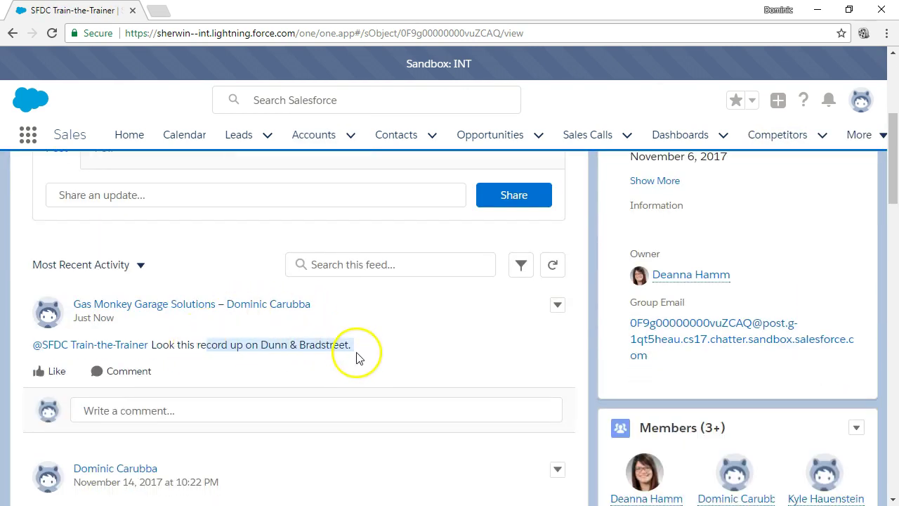
scroll(355, 359, "up", 2)
scroll(356, 358, "up", 1)
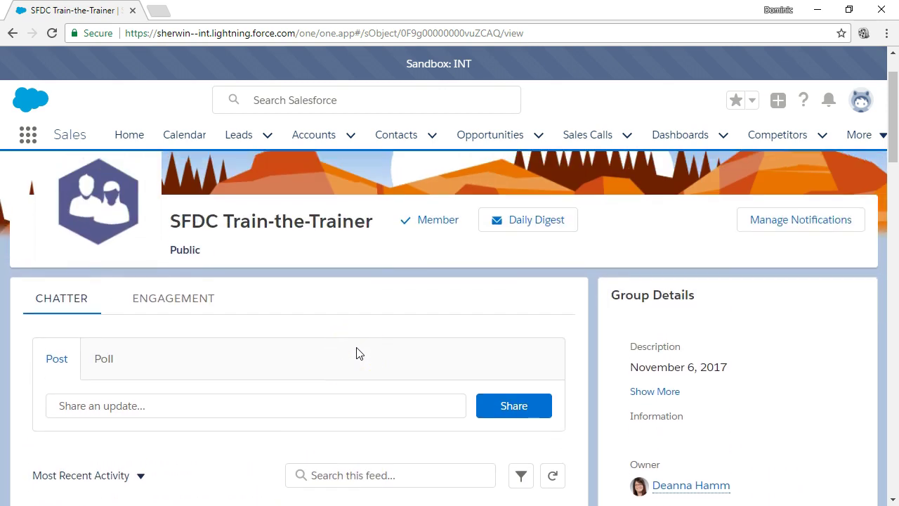
scroll(356, 353, "up", 1)
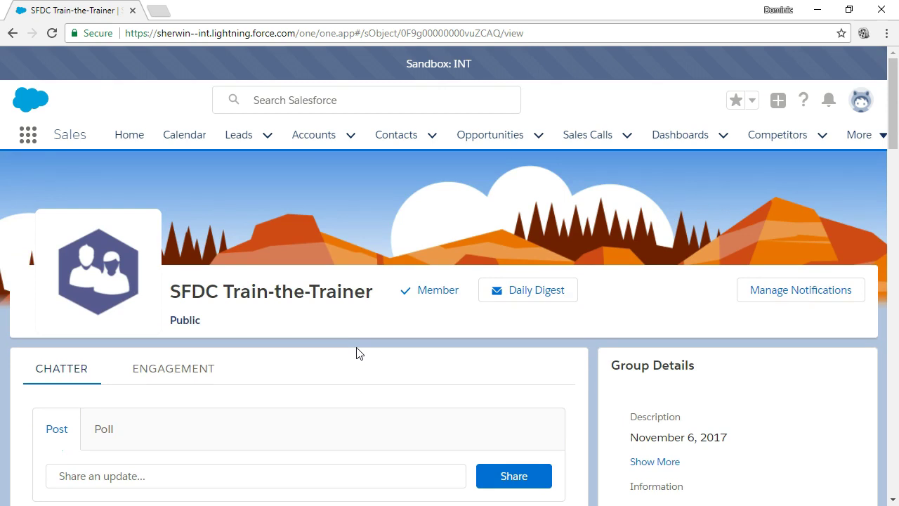
Switch to the Salesforce mobile app and look through the What I Follow feed.
key("alt")
scroll(356, 352, "down", 2)
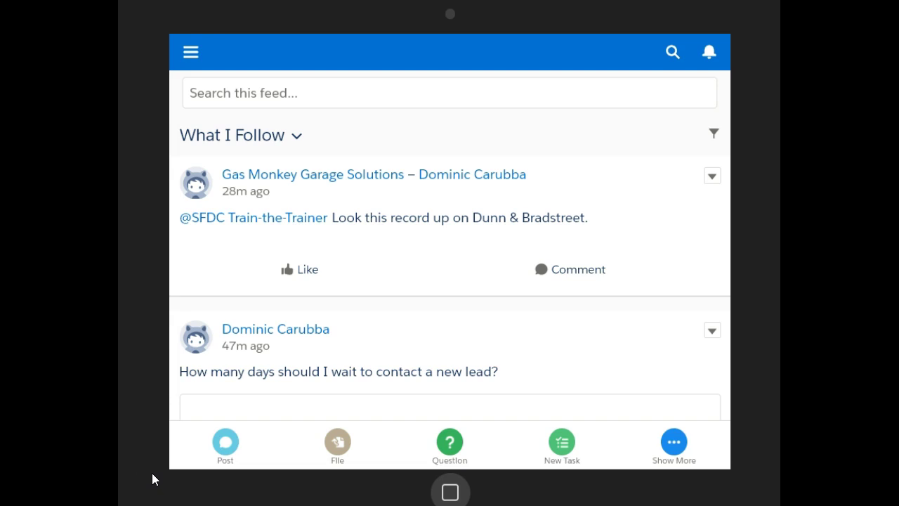
scroll(413, 345, "down", 5)
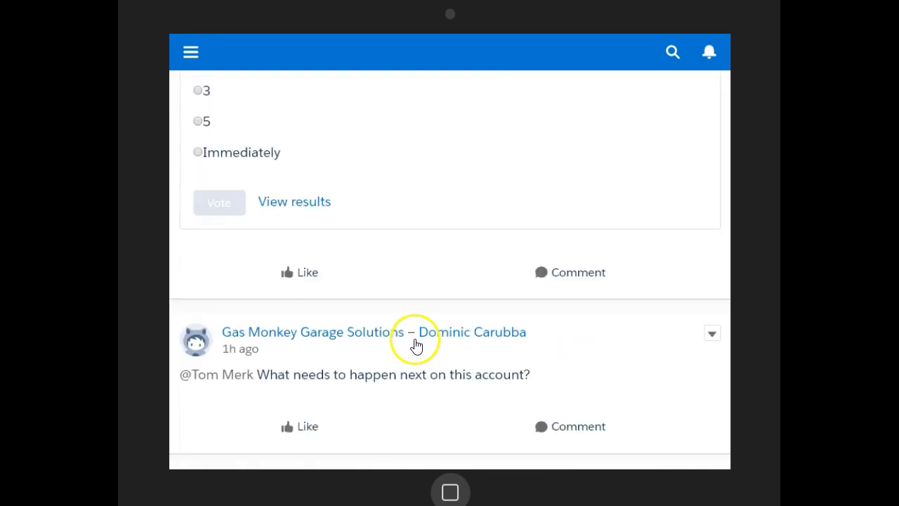
scroll(416, 344, "down", 1)
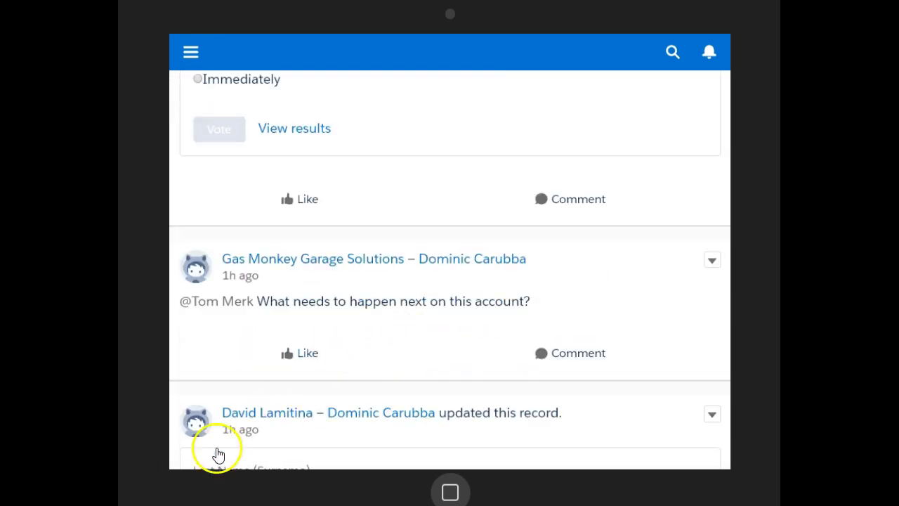
Open the Gas Monkey Garage Solutions record from the recently viewed accounts in the mobile app.
left_click(190, 54)
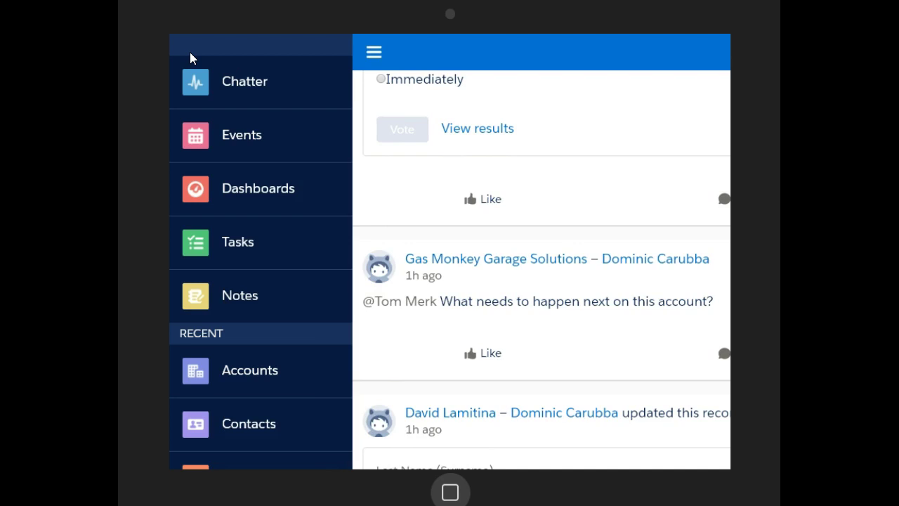
scroll(268, 253, "down", 2)
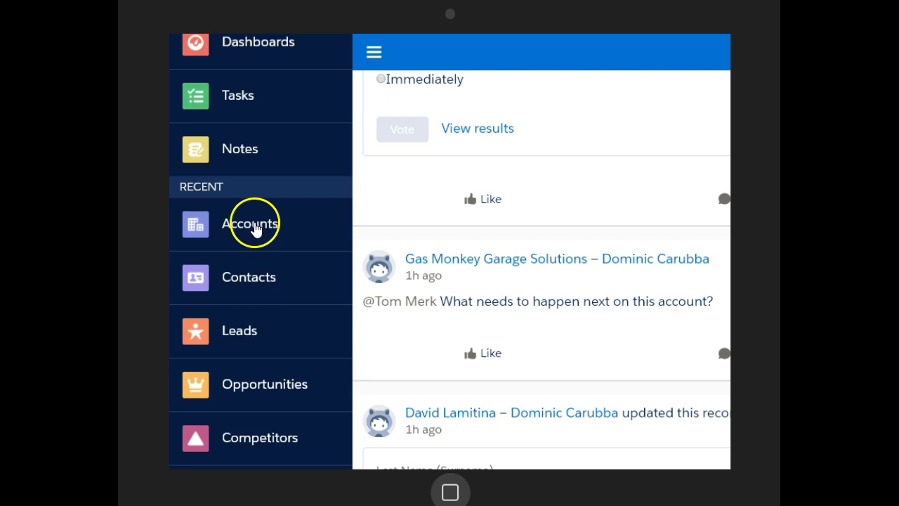
left_click(255, 225)
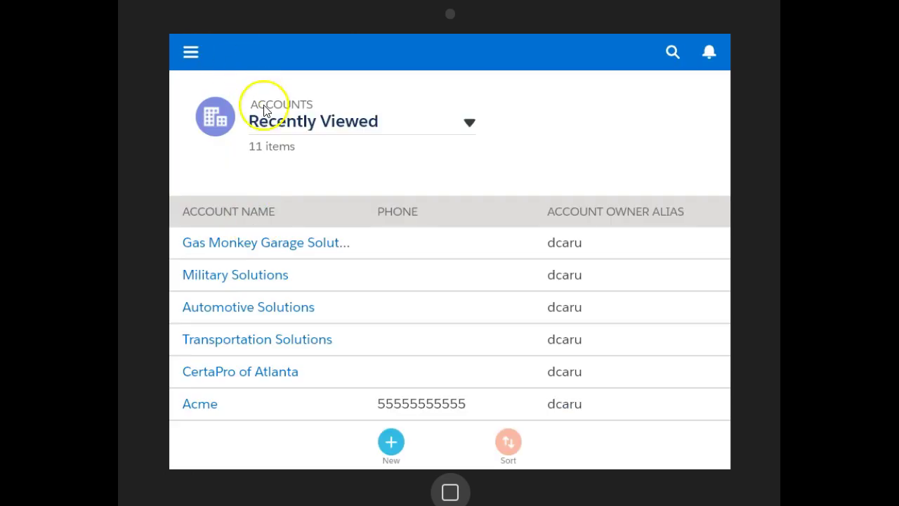
left_click(269, 245)
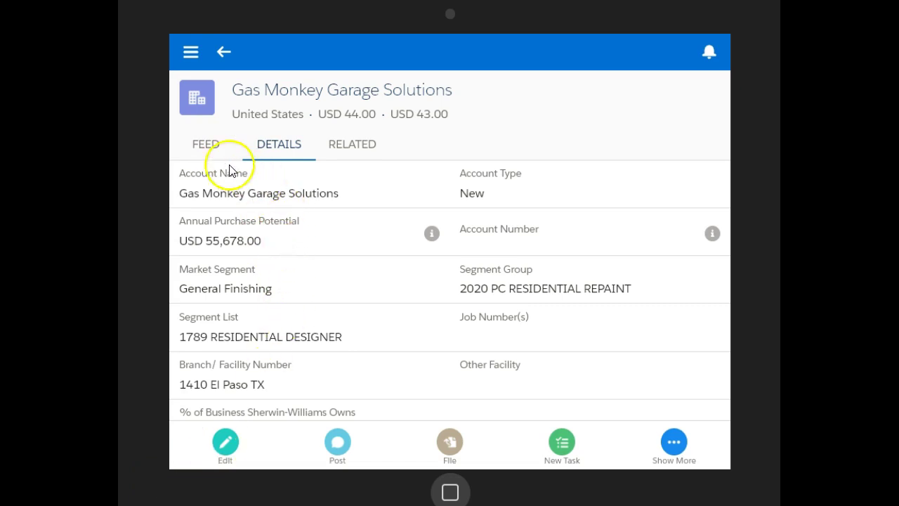
Display the account's Chatter feed on mobile and read through its posts.
left_click(204, 150)
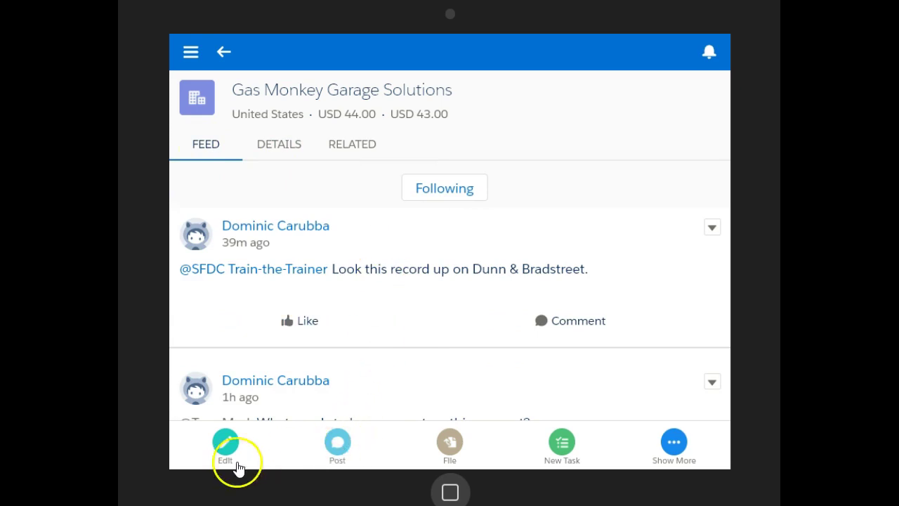
scroll(343, 349, "down", 1)
scroll(342, 349, "down", 3)
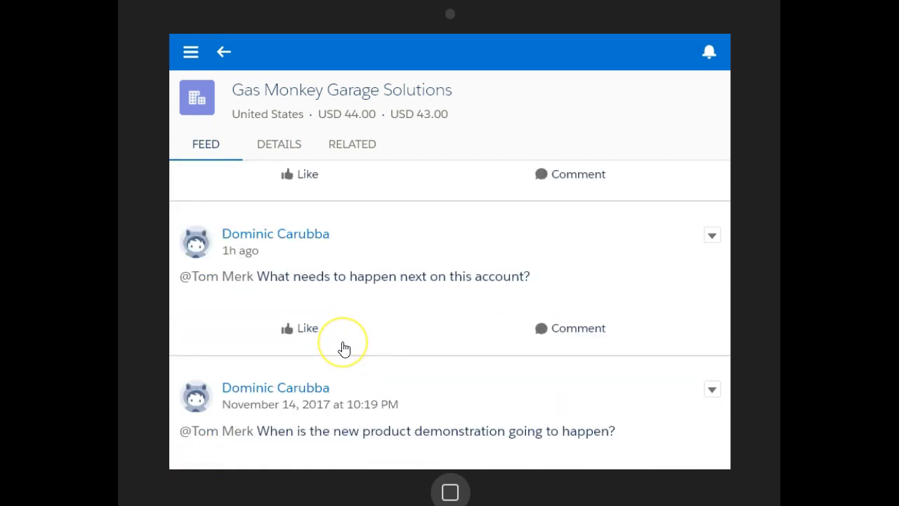
scroll(344, 349, "up", 5)
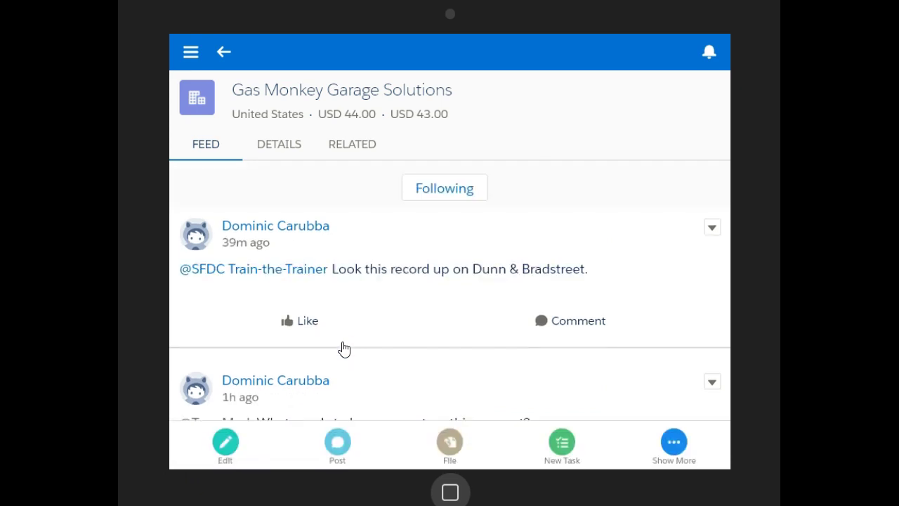